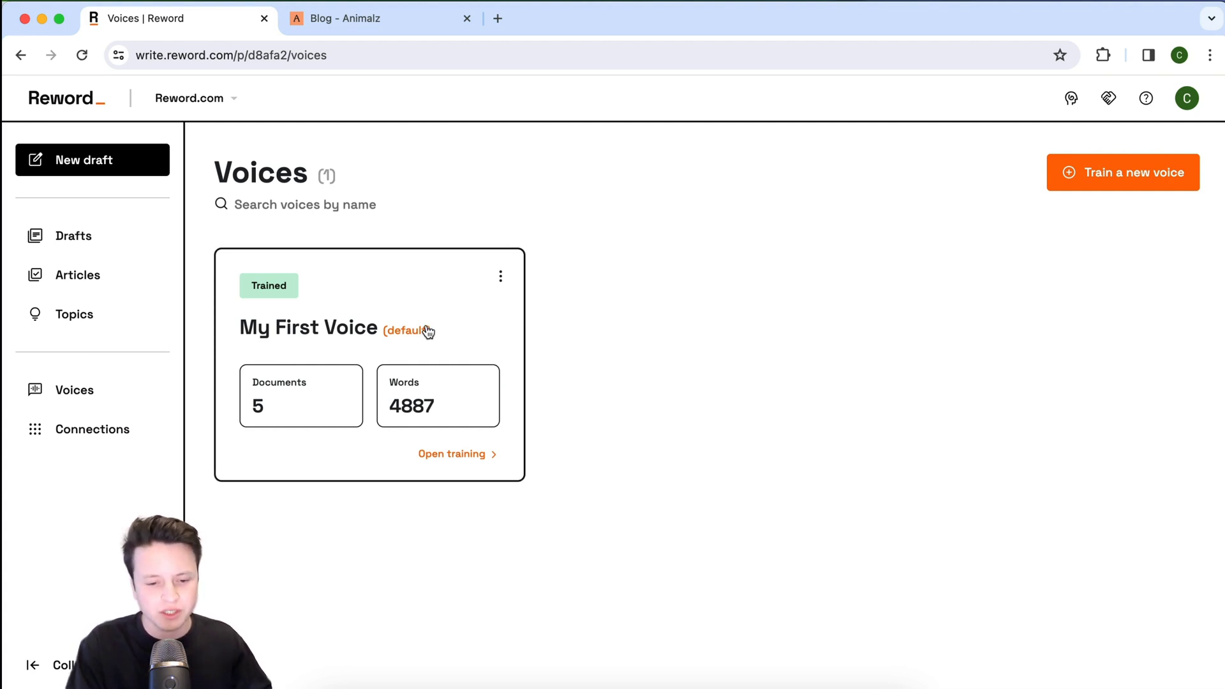
Review My First Voice's training documents, then close that window.
{"action": "left_click", "coordinate": [412, 284]}
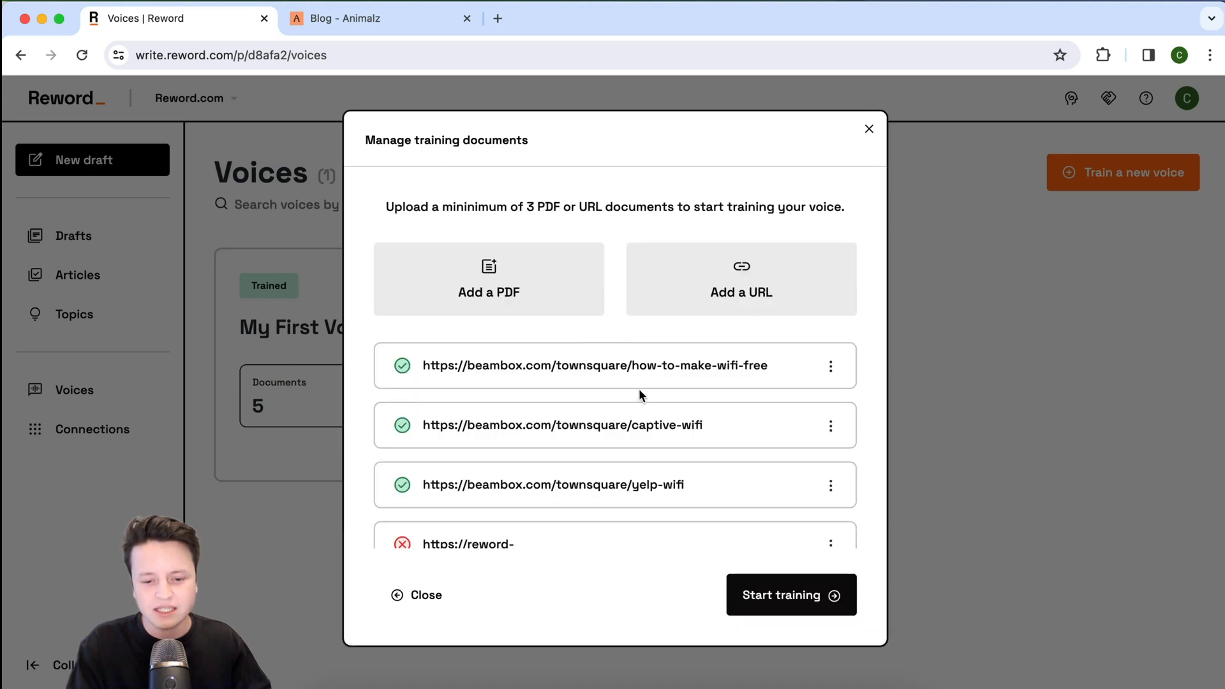
{"action": "scroll", "coordinate": [554, 406], "scroll_direction": "down", "scroll_amount": 3}
{"action": "scroll", "coordinate": [553, 407], "scroll_direction": "up", "scroll_amount": 3}
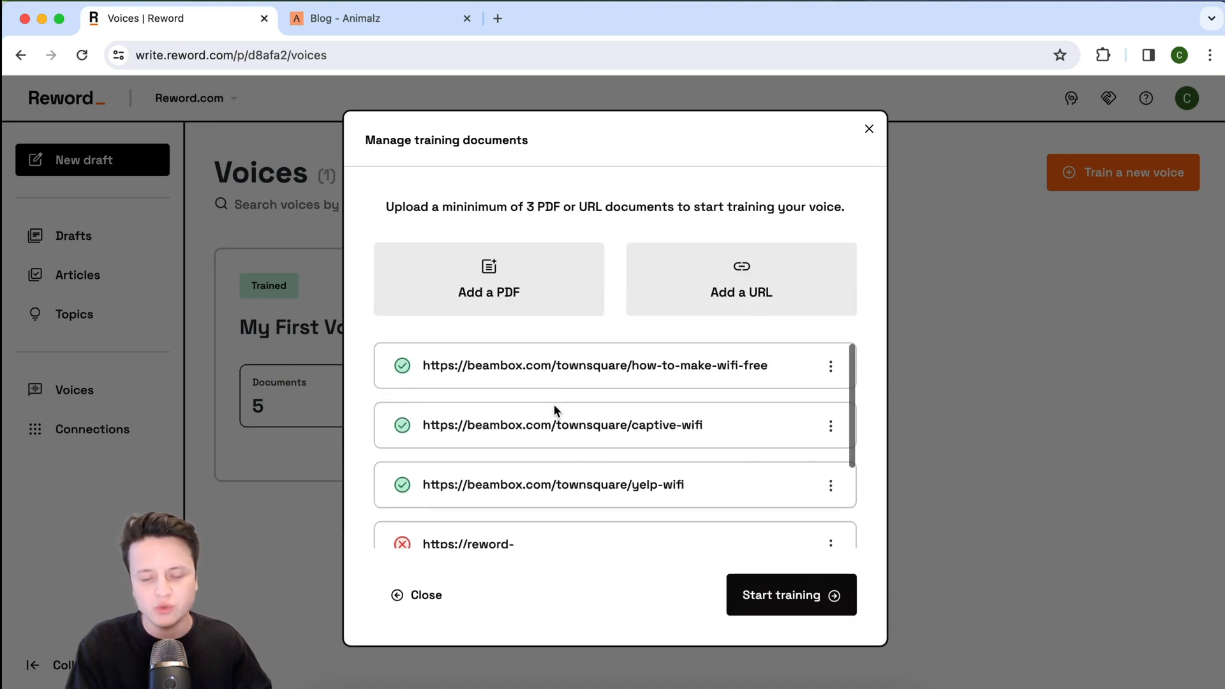
{"action": "left_click", "coordinate": [927, 312]}
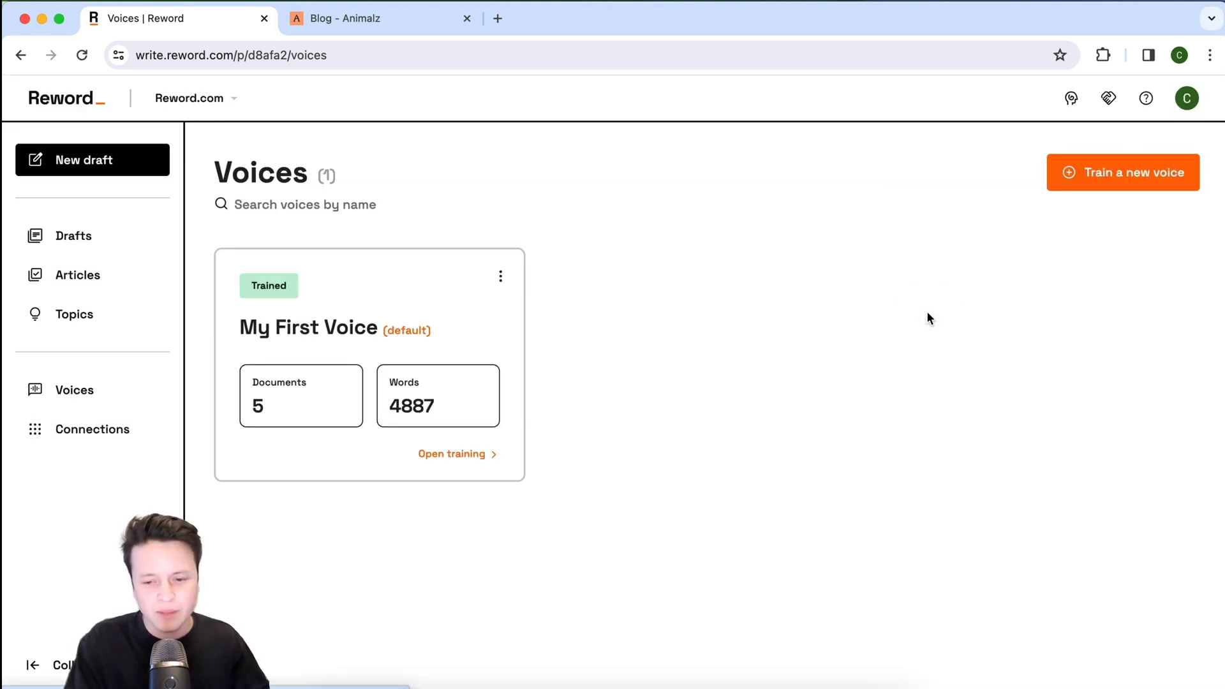
Create a new voice named 'Animalz Voice' and move on to its training documents.
{"action": "left_click", "coordinate": [1105, 181]}
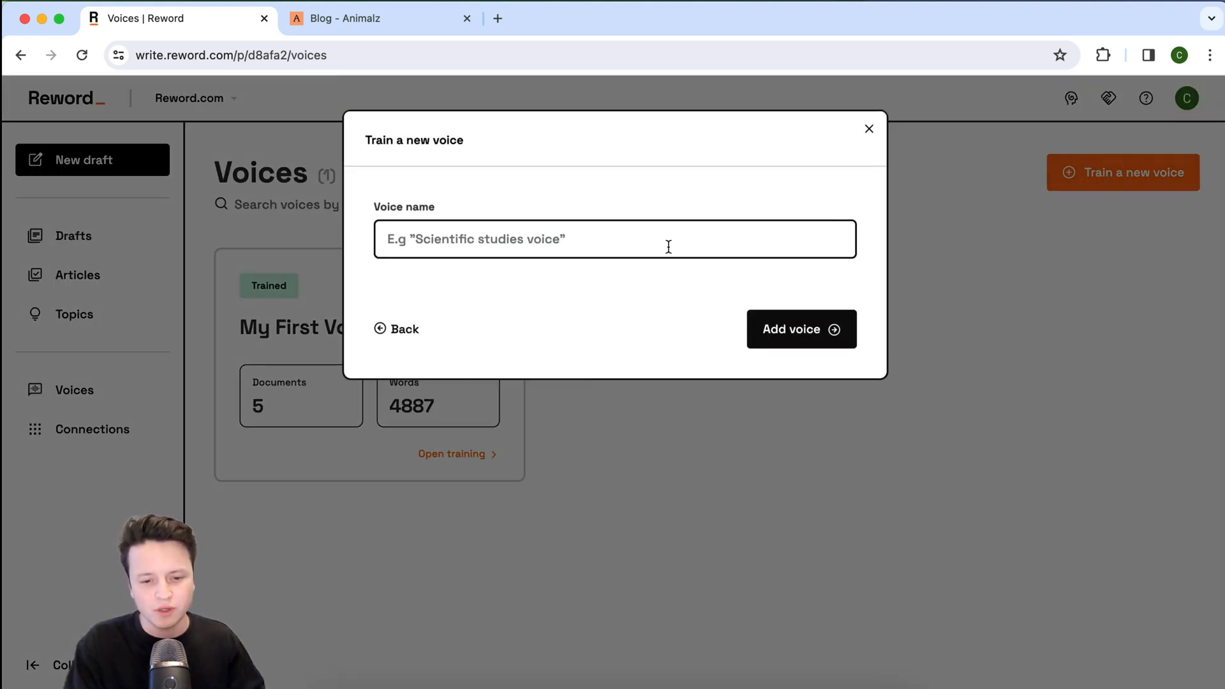
{"action": "left_click", "coordinate": [668, 246]}
{"action": "type", "text": "Animalz Voice"}
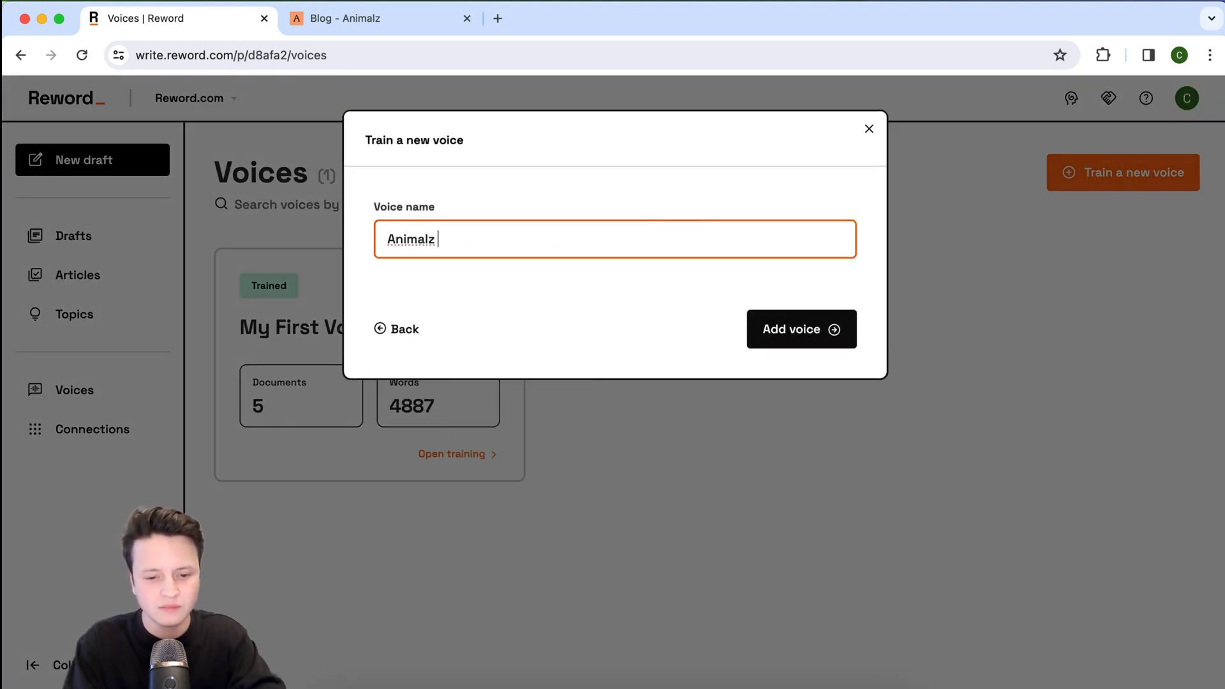
{"action": "left_click", "coordinate": [786, 333]}
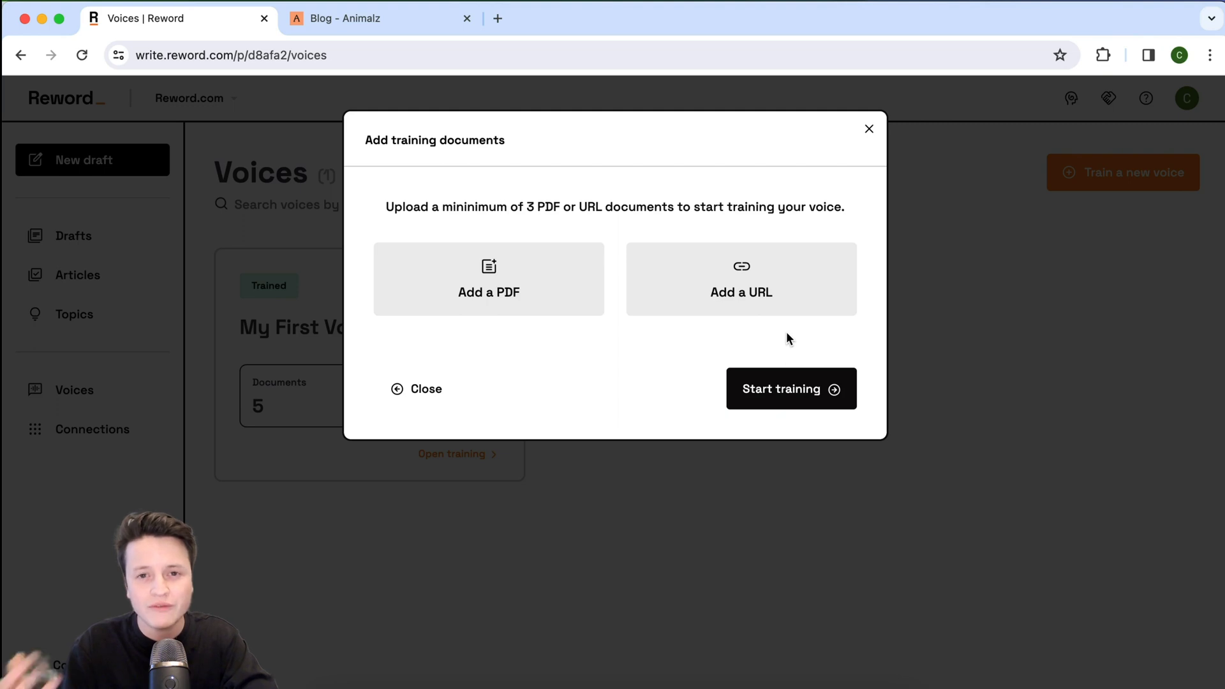
Copy the 'From Numbers to Nuggets' Animalz article URL and add it as a training URL.
{"action": "key", "text": "ctrl+Tab"}
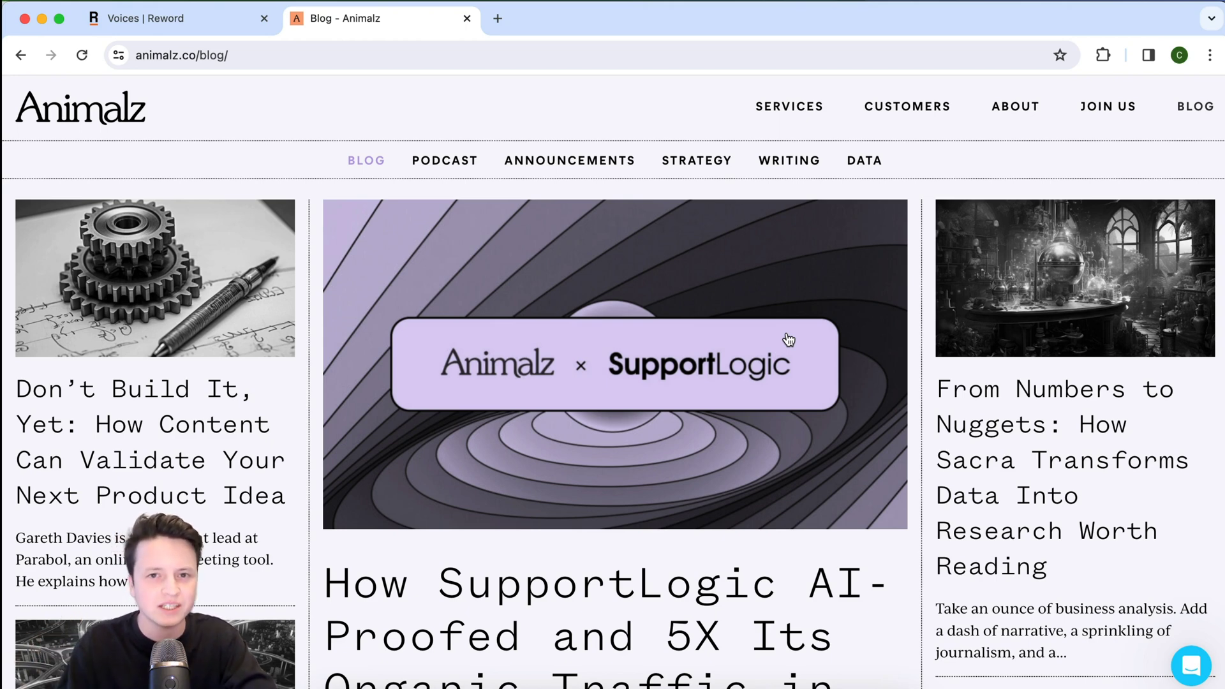
{"action": "scroll", "coordinate": [790, 344], "scroll_direction": "down", "scroll_amount": 3}
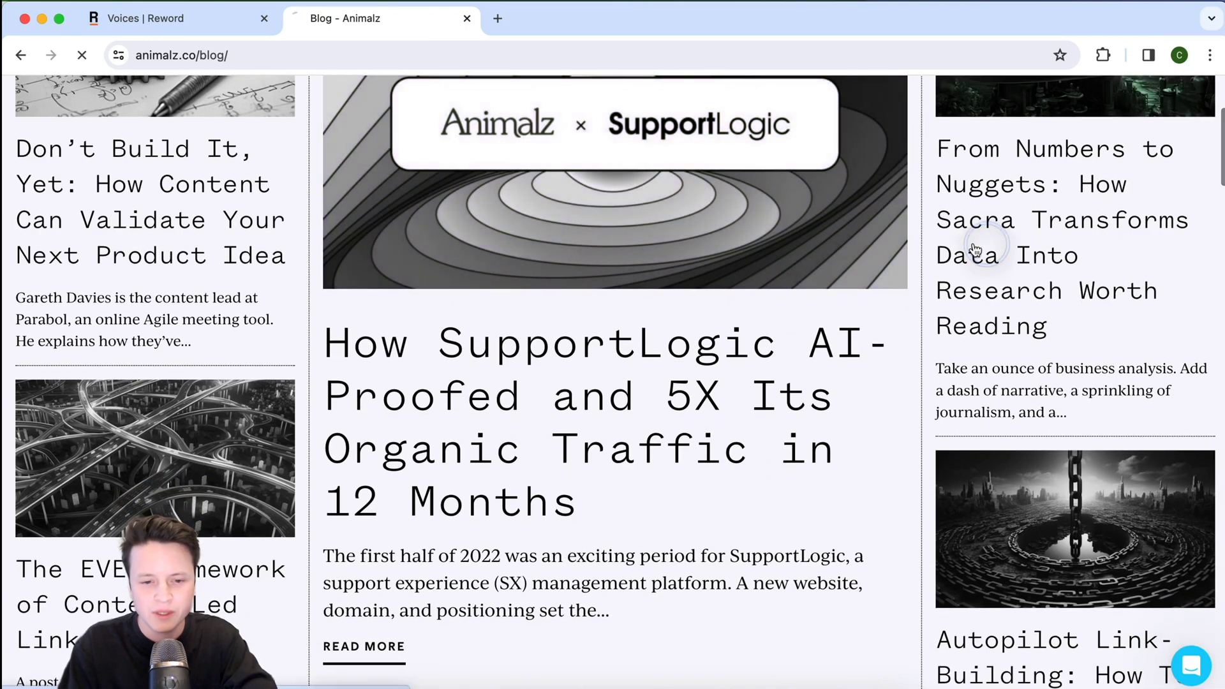
{"action": "left_click", "coordinate": [976, 240]}
{"action": "left_click", "coordinate": [480, 45]}
{"action": "key", "text": "super+c"}
{"action": "key", "text": "ctrl+shift+Tab"}
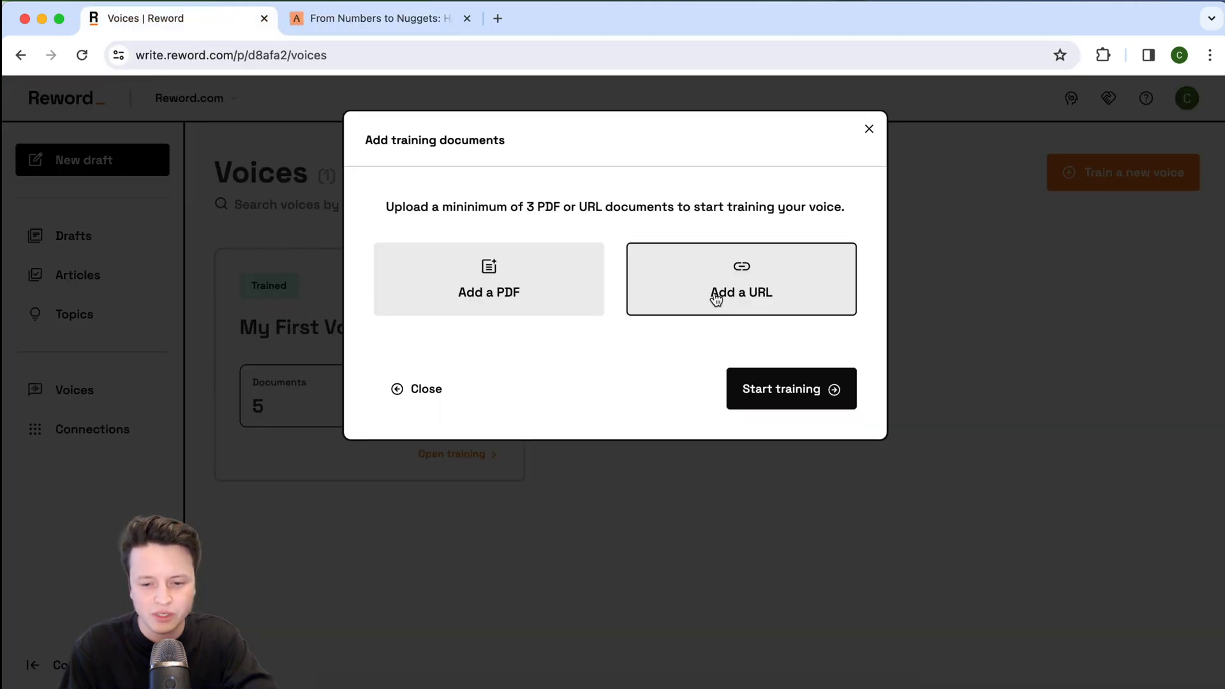
{"action": "left_click", "coordinate": [713, 296]}
{"action": "left_click", "coordinate": [571, 377]}
{"action": "key", "text": "super+v"}
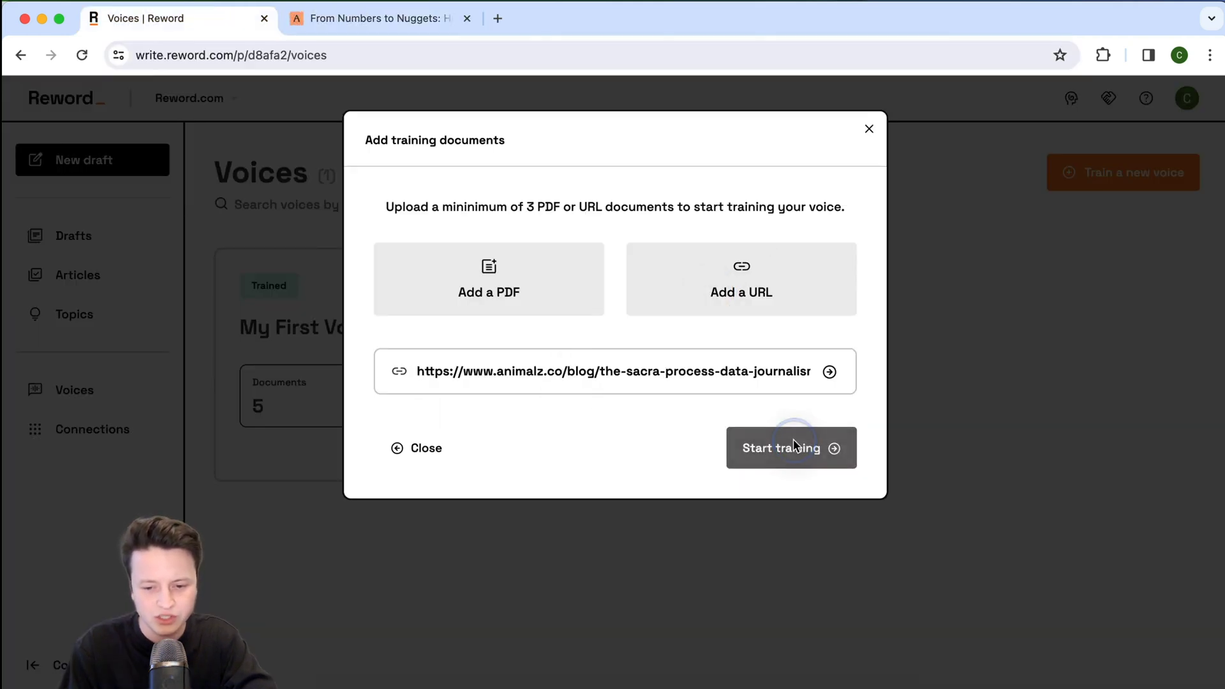
{"action": "key", "text": "ctrl+Tab"}
{"action": "key", "text": "ctrl+shift+Tab"}
{"action": "key", "text": "Return"}
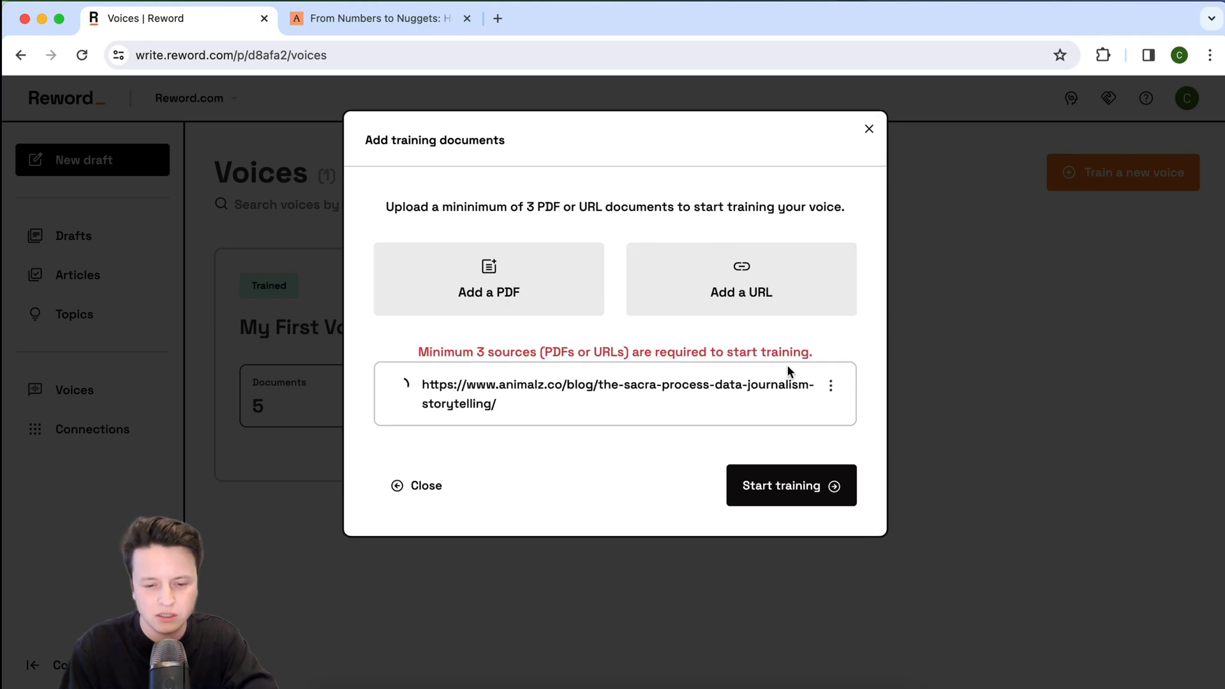
Add another Animalz blog article address as a further training URL.
{"action": "key", "text": "ctrl+Tab"}
{"action": "scroll", "coordinate": [786, 372], "scroll_direction": "down", "scroll_amount": 10}
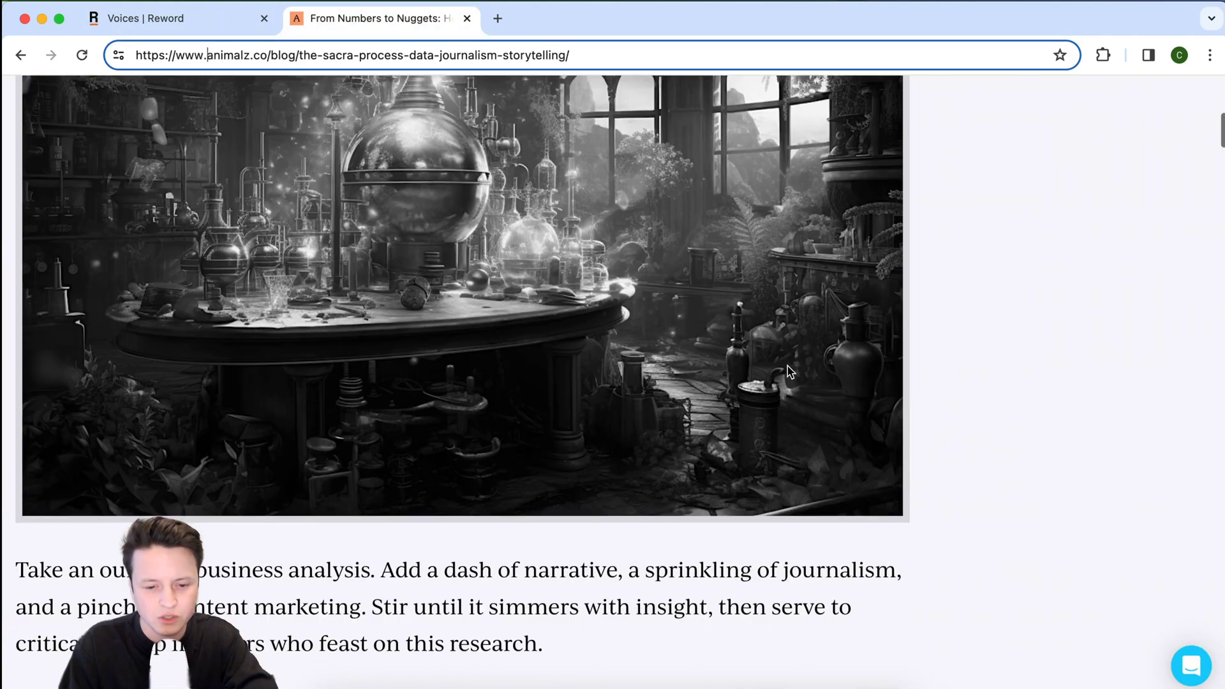
{"action": "key", "text": "super+Left"}
{"action": "key", "text": "ctrl+shift+Tab"}
{"action": "left_click", "coordinate": [717, 294]}
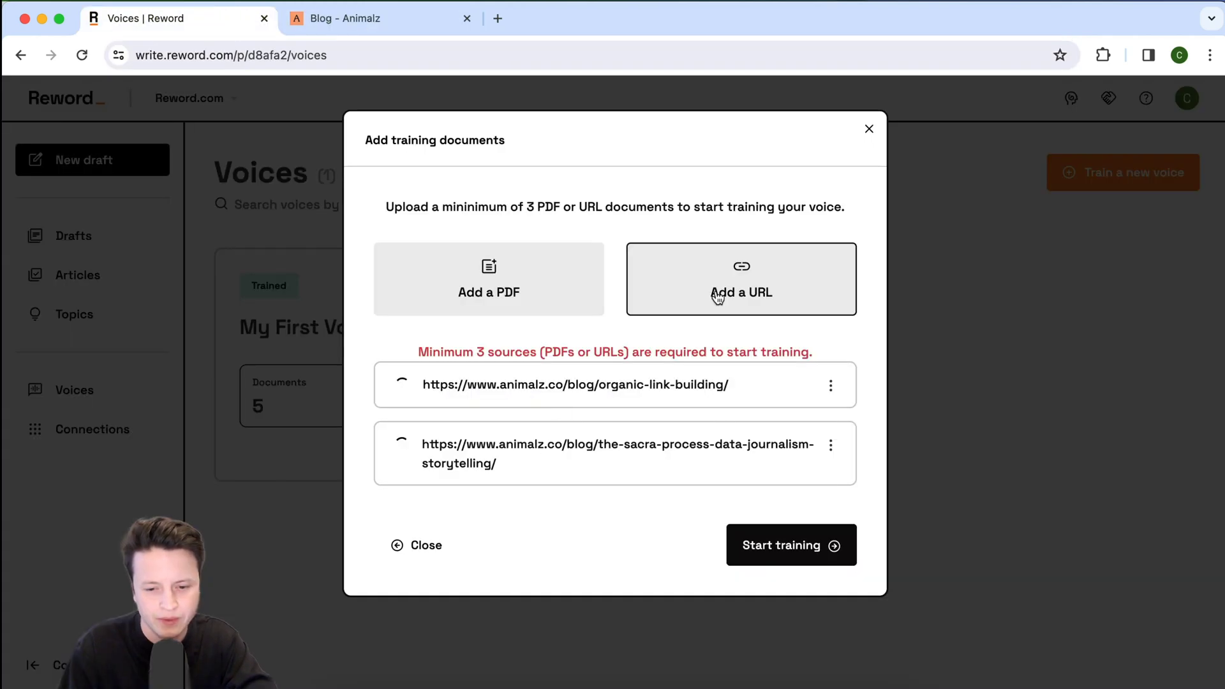
{"action": "left_click", "coordinate": [601, 374]}
{"action": "type", "text": "https://www.animalz.co/blog/the-eve-framework-of-content-led-link-building/"}
{"action": "key", "text": "Return"}
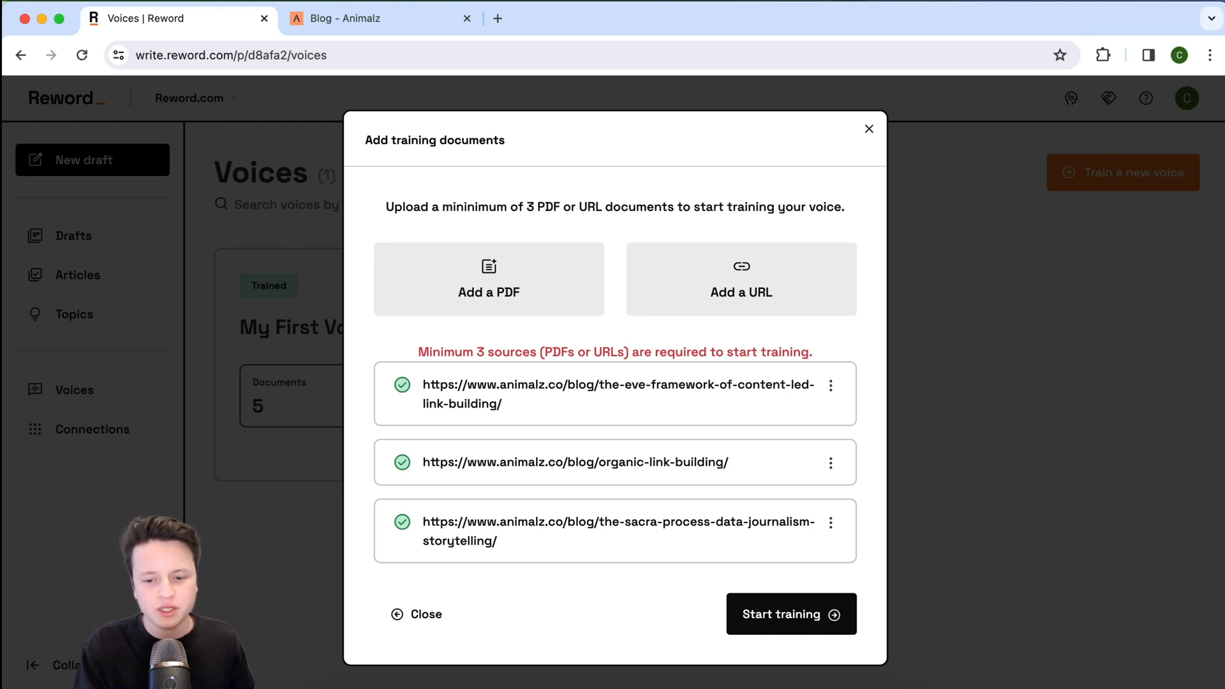
Train Animalz Voice on the three articles, yielding 3 documents and 4050 words.
{"action": "left_click", "coordinate": [774, 629]}
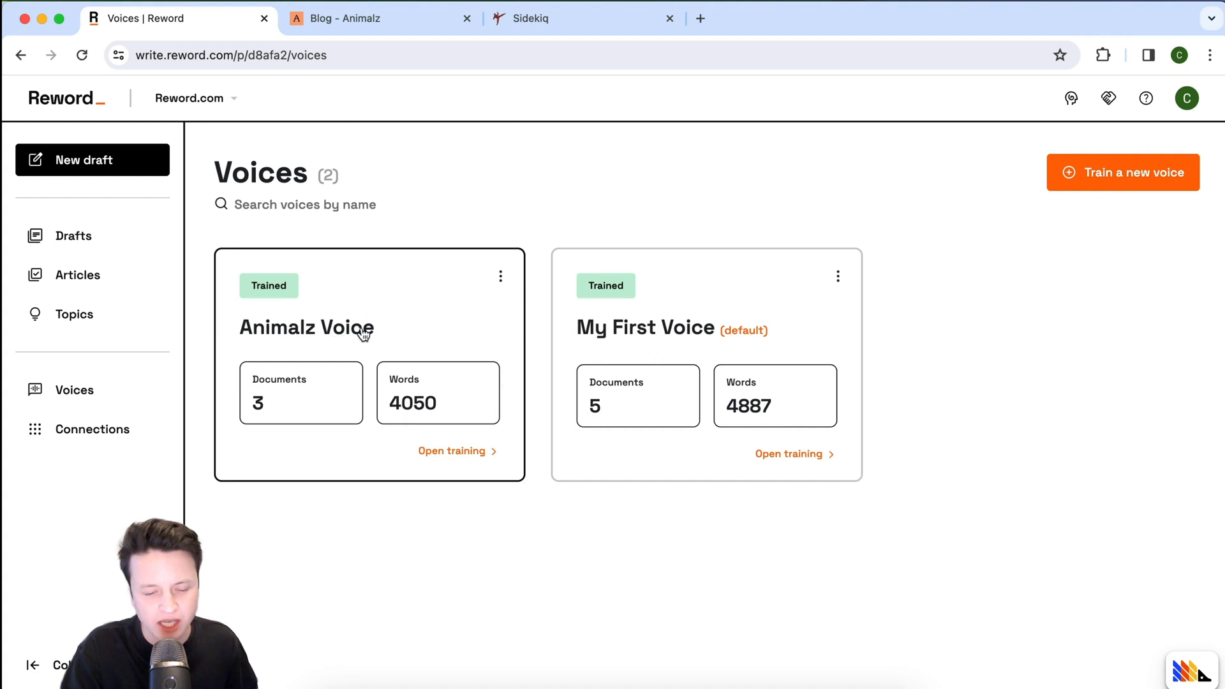
Inspect Animalz Voice's three training URLs without removing any, then go to All Drafts.
{"action": "left_click", "coordinate": [416, 350]}
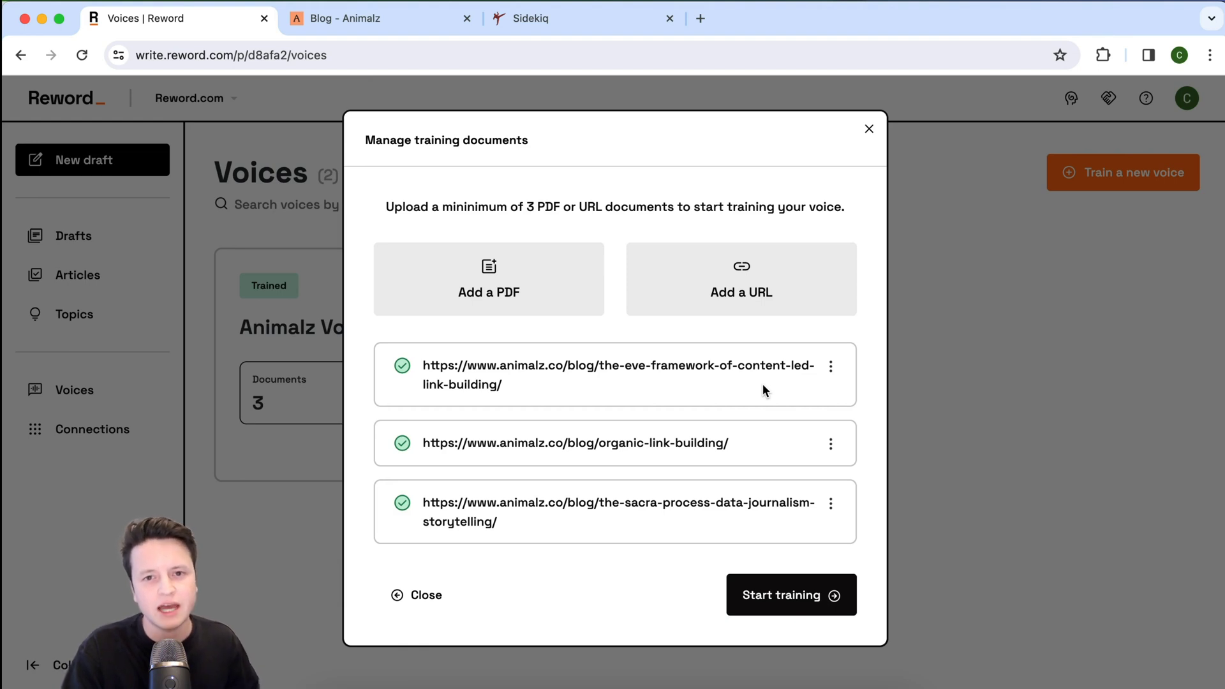
{"action": "left_click", "coordinate": [830, 365]}
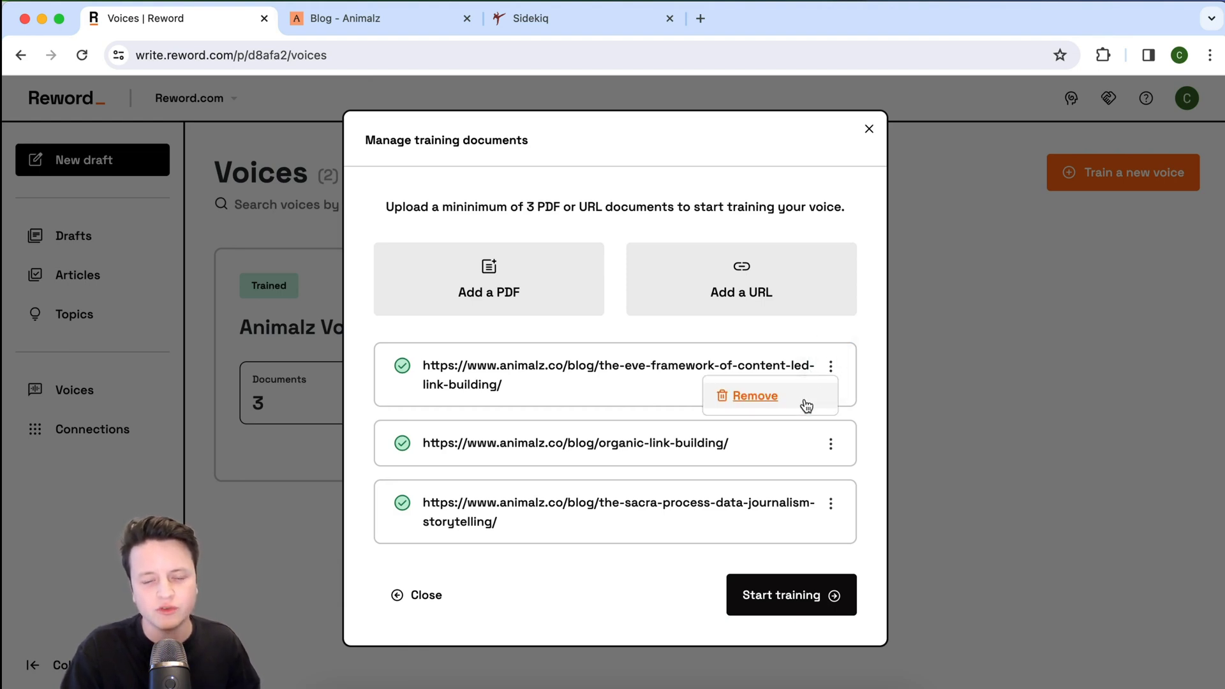
{"action": "left_click", "coordinate": [877, 370]}
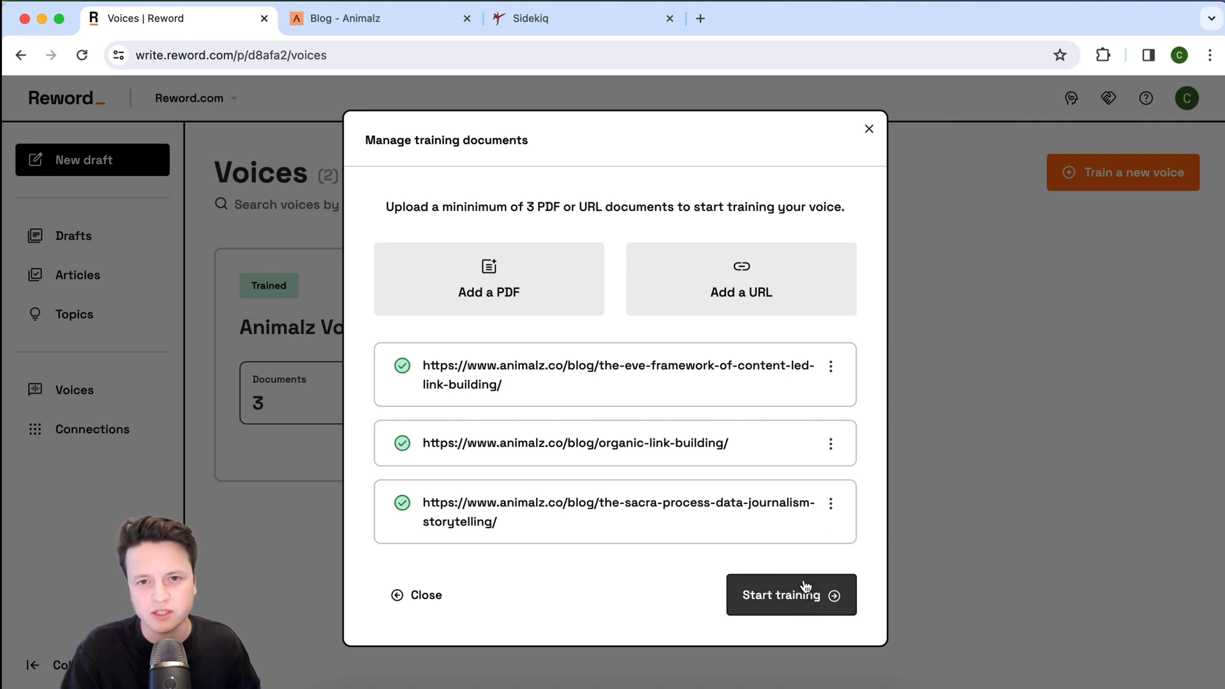
{"action": "left_click", "coordinate": [999, 393]}
{"action": "left_click", "coordinate": [99, 238]}
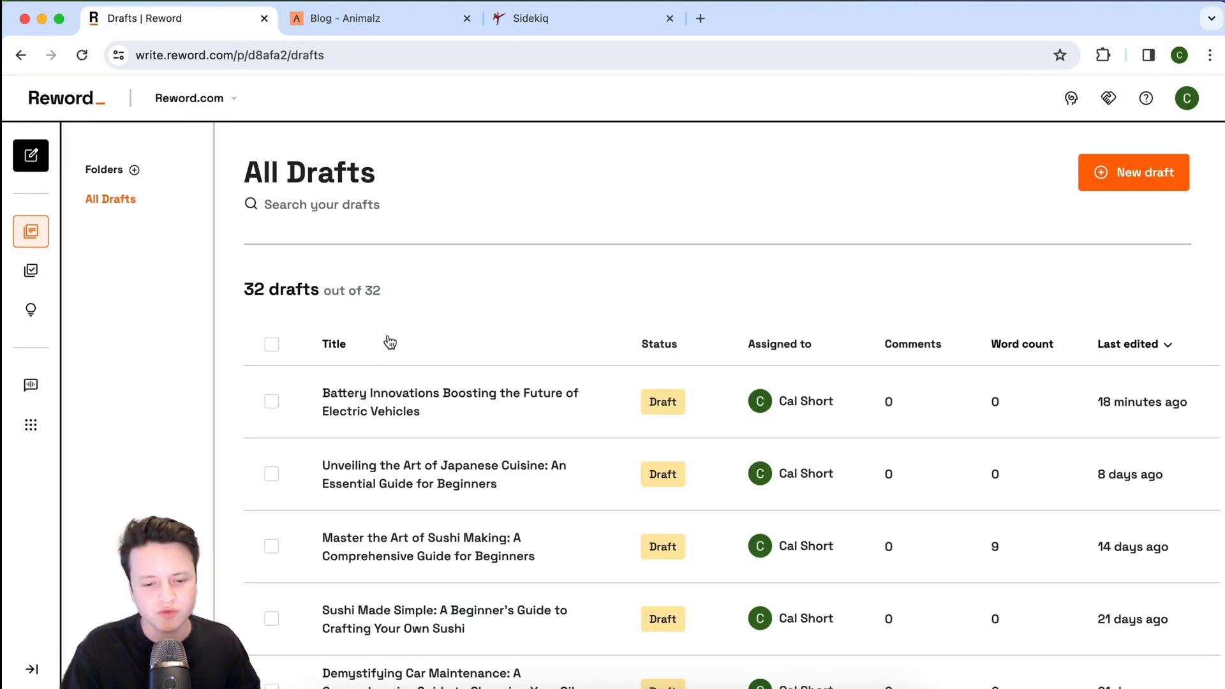
Open the 'Battery Innovations Boosting the Future of Electric Vehicles' draft and show the Cowriter voice options.
{"action": "left_click", "coordinate": [381, 393]}
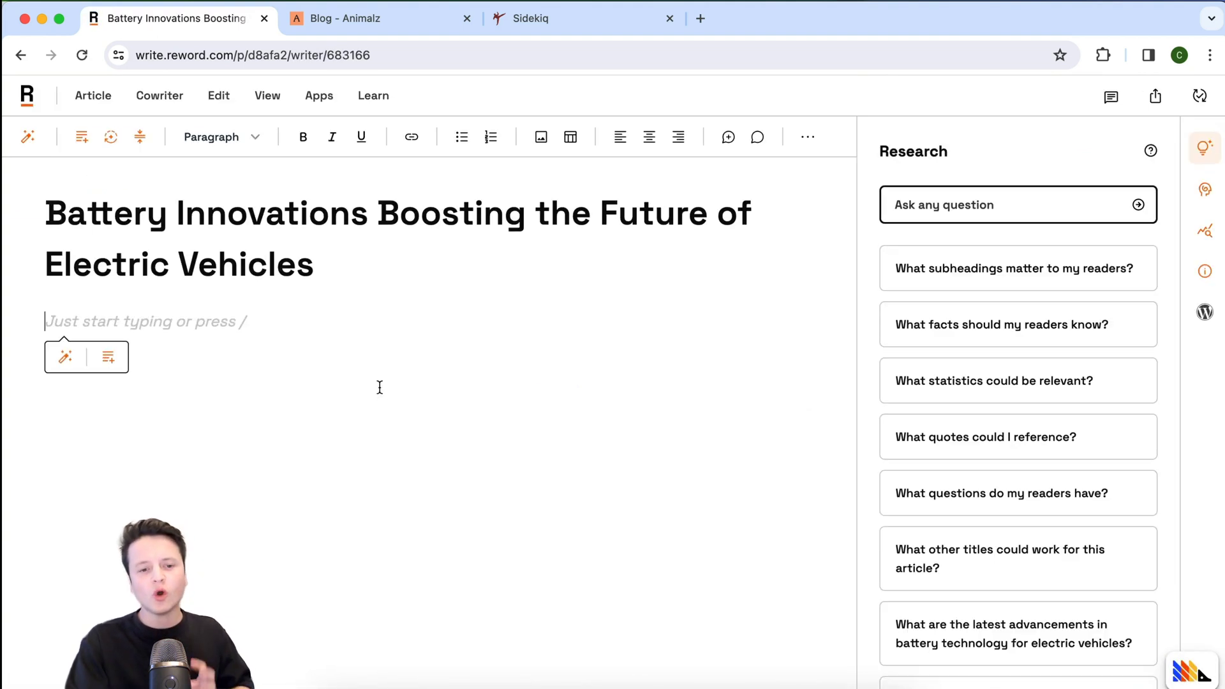
{"action": "left_click", "coordinate": [165, 102]}
{"action": "mouse_move", "coordinate": [186, 149]}
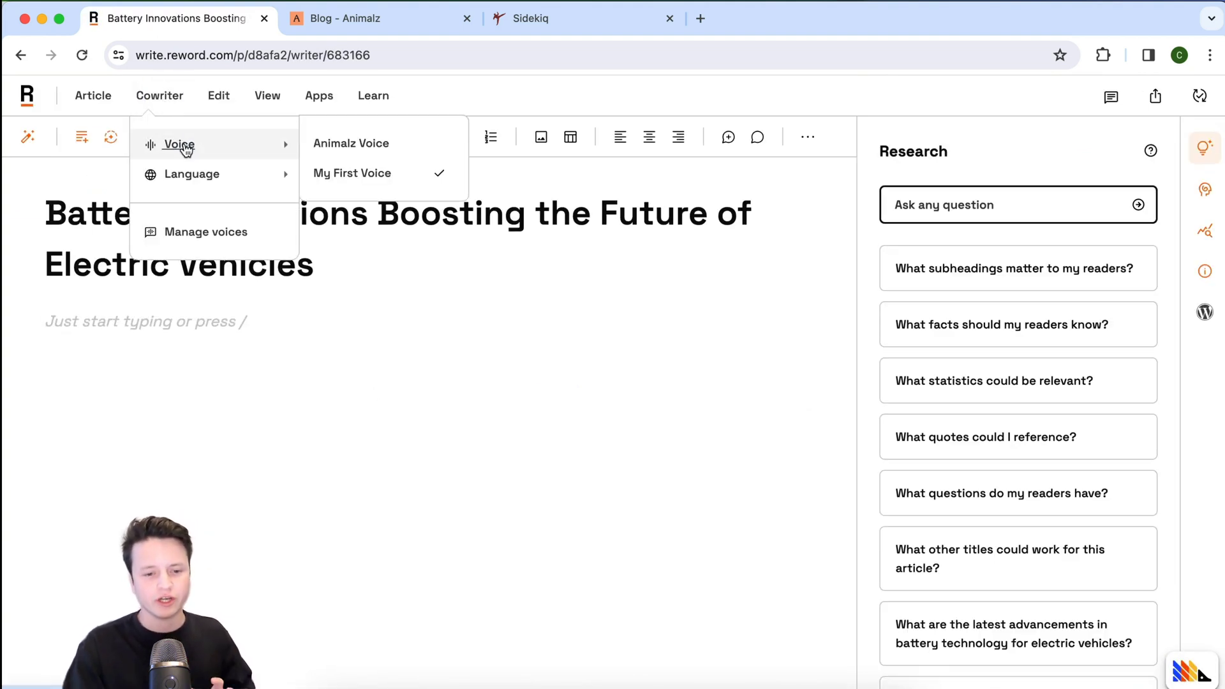
Select Animalz Voice as co-writer voice, confirm English (GB) language, and briefly view Manage voices.
{"action": "left_click", "coordinate": [374, 147]}
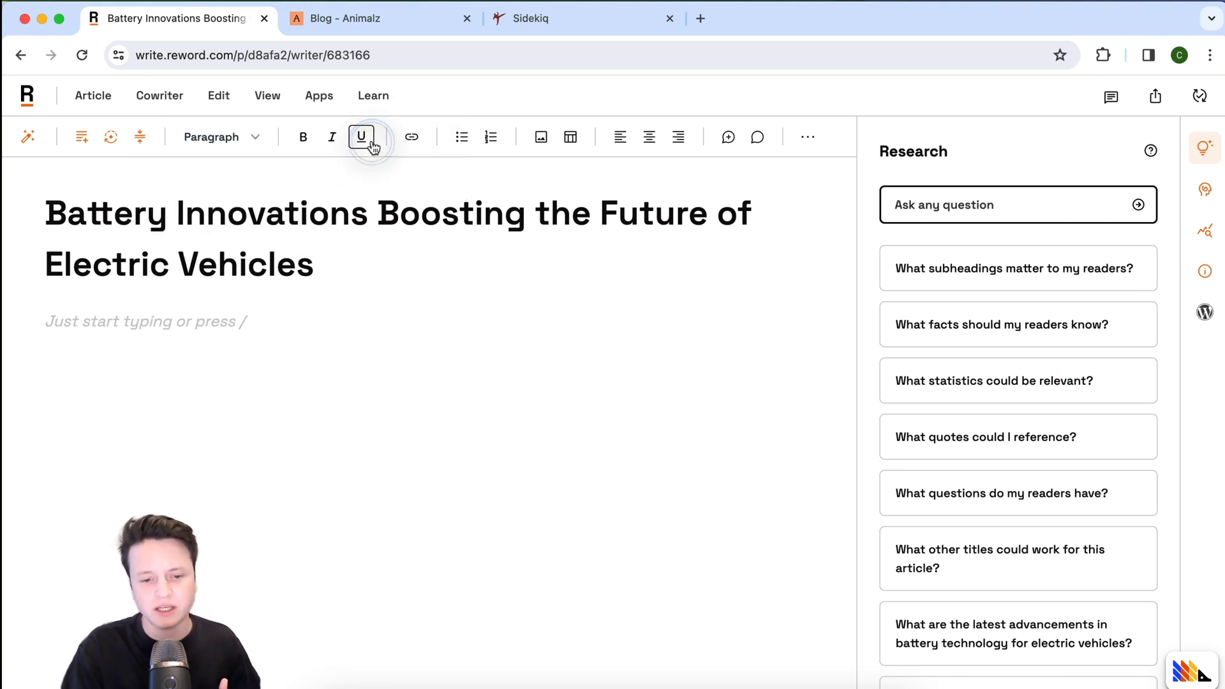
{"action": "left_click", "coordinate": [160, 95]}
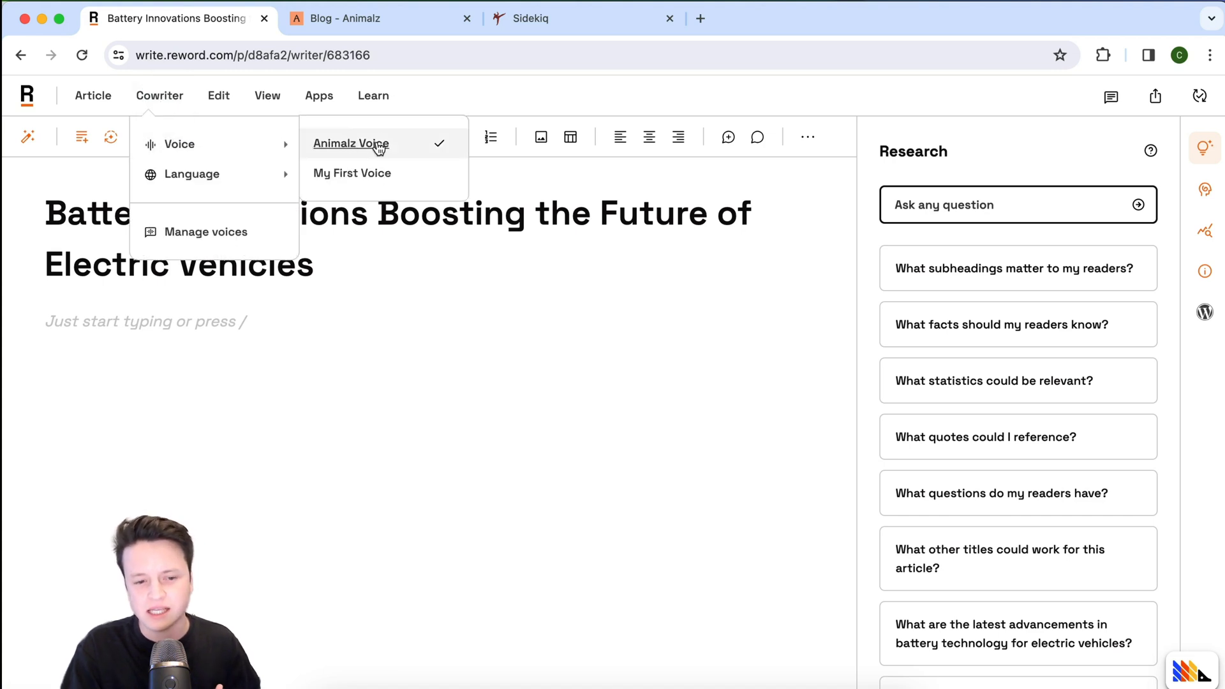
{"action": "mouse_move", "coordinate": [265, 172]}
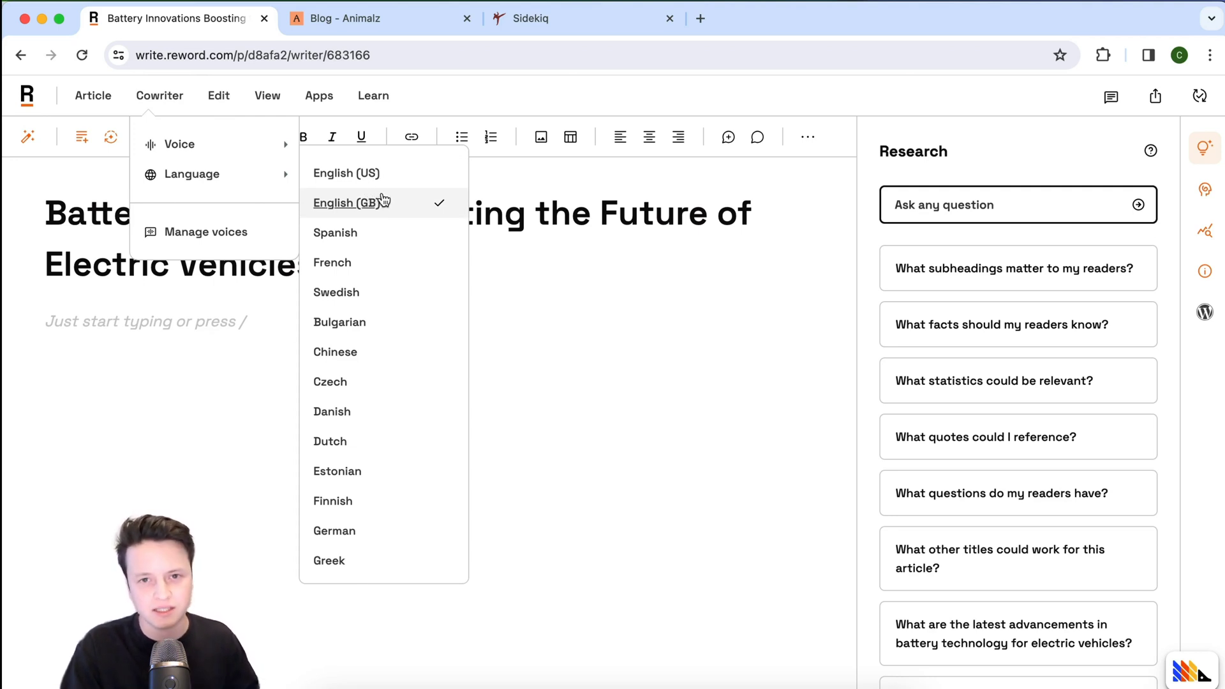
{"action": "left_click", "coordinate": [236, 233]}
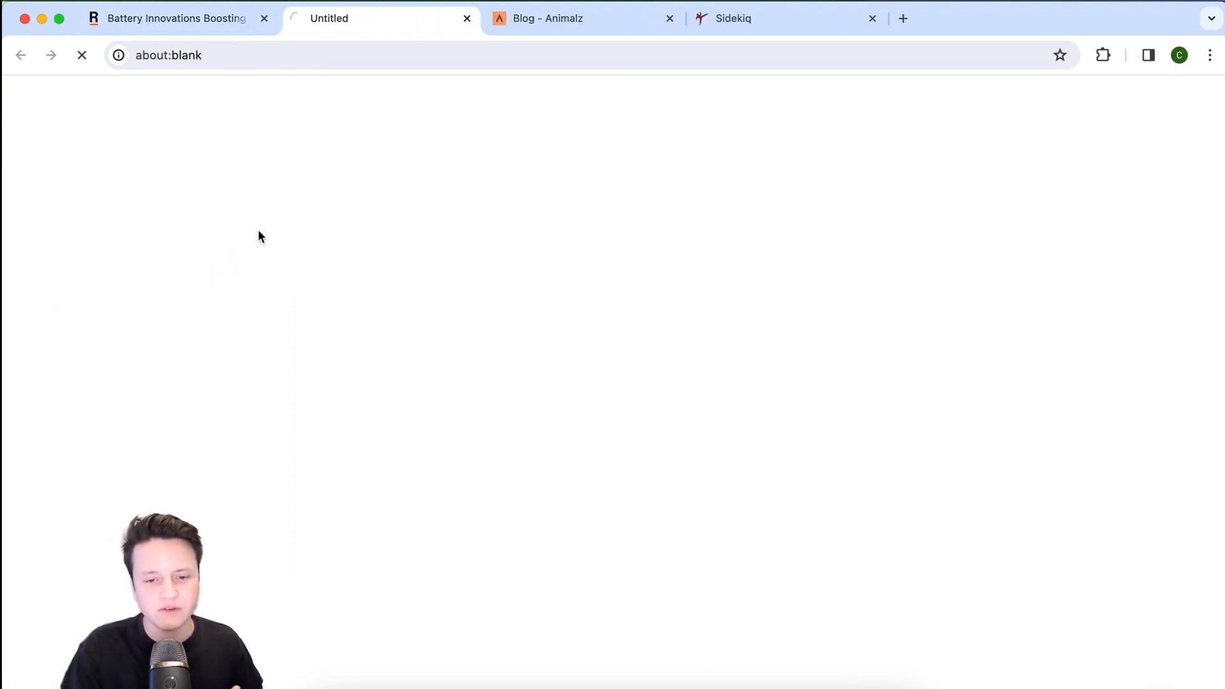
{"action": "left_click", "coordinate": [467, 19]}
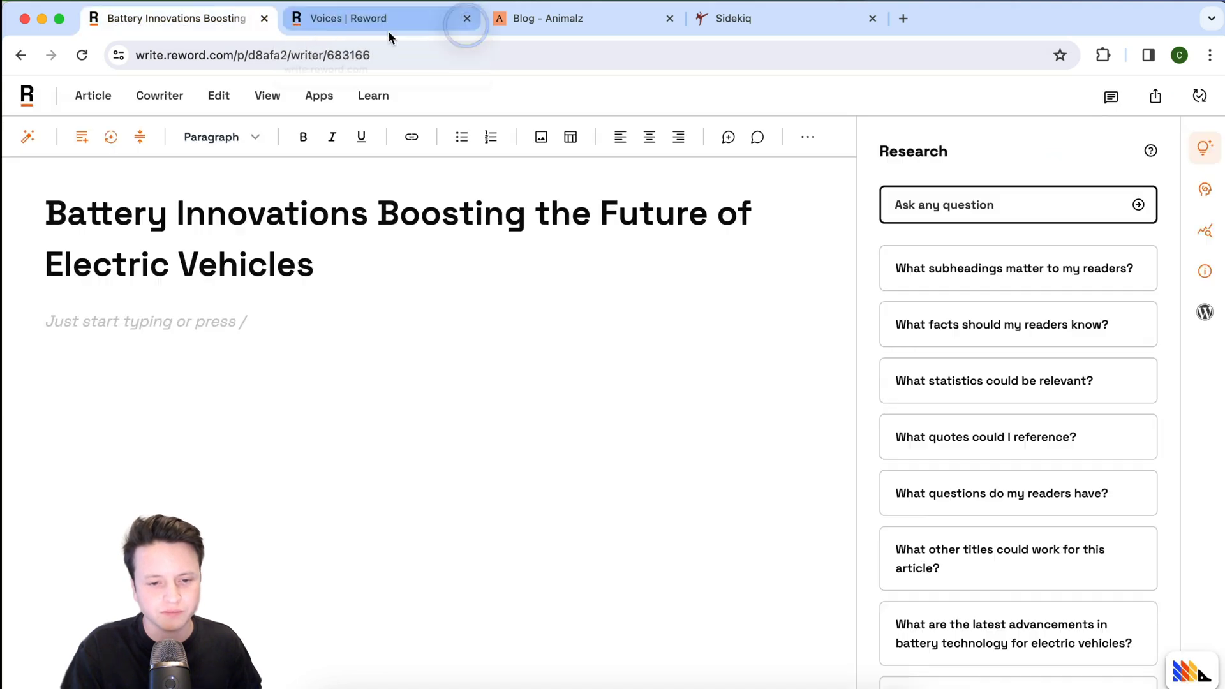
Begin the draft body with 'As the inescapable state of global environmental deterioration descends upon us…'.
{"action": "left_click", "coordinate": [208, 331]}
{"action": "type", "text": "As the inescapable state"}
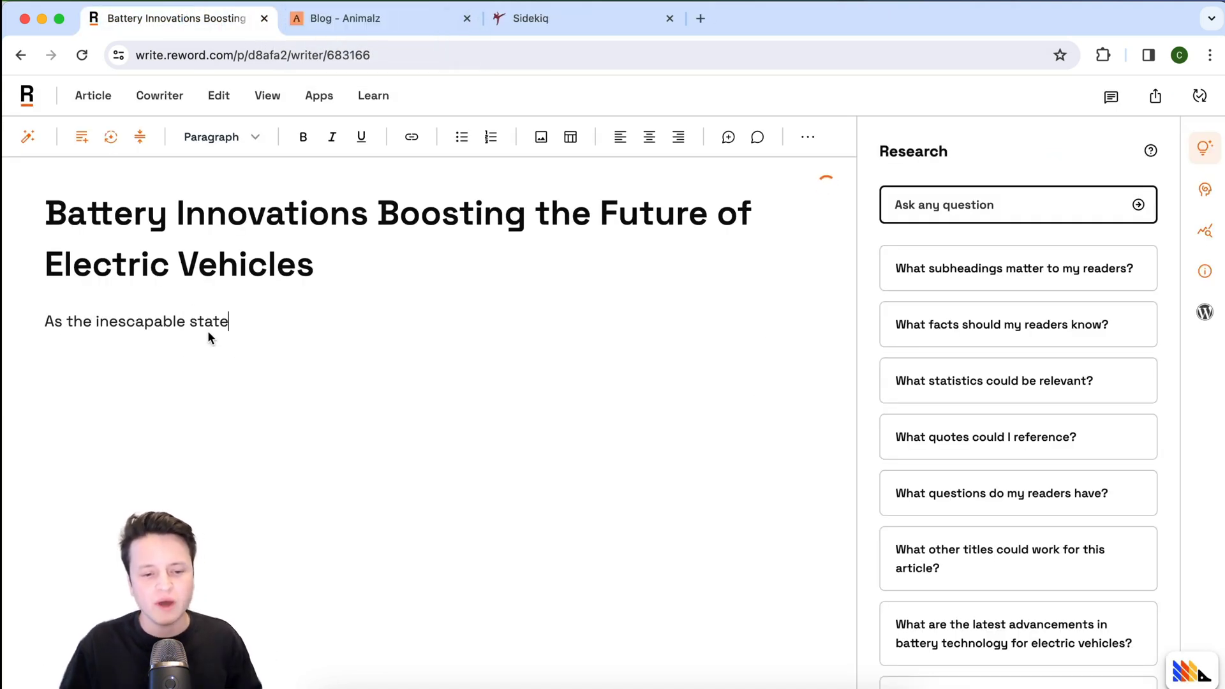
{"action": "type", "text": " of global environmental deterioration descends upon us, the quest for renewable sources of energy has become"}
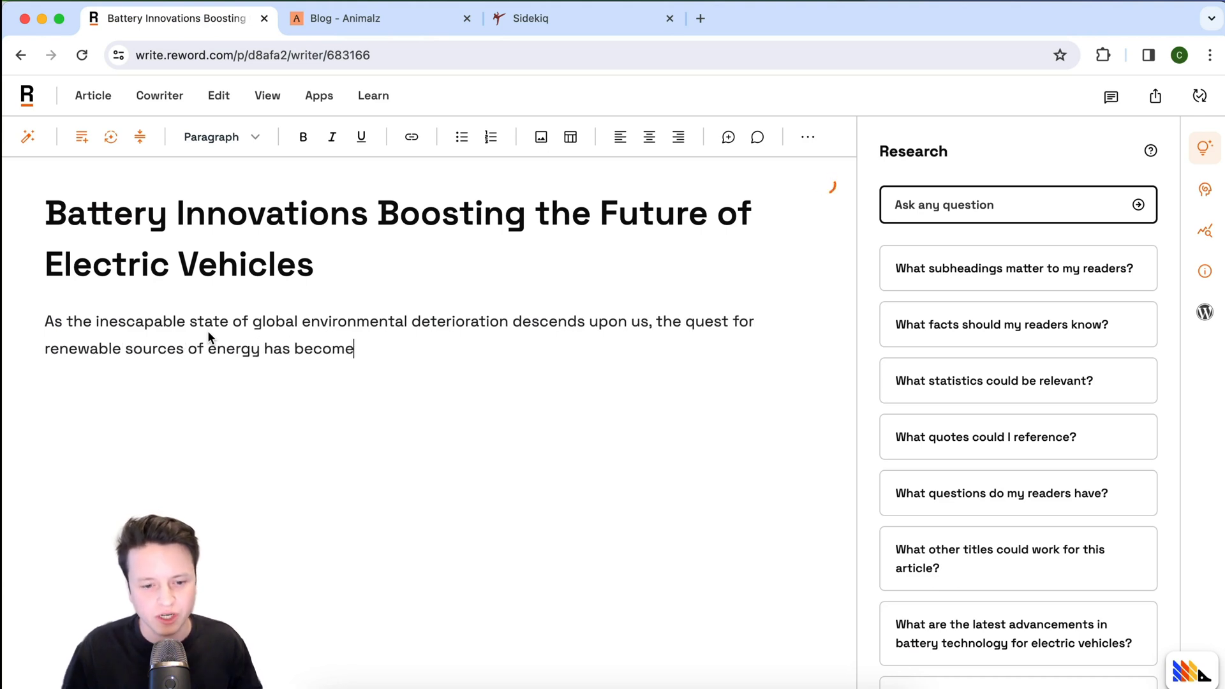
{"action": "type", "text": " a Herculean task. No challenge bears greater testimony to this than the potpourri of"}
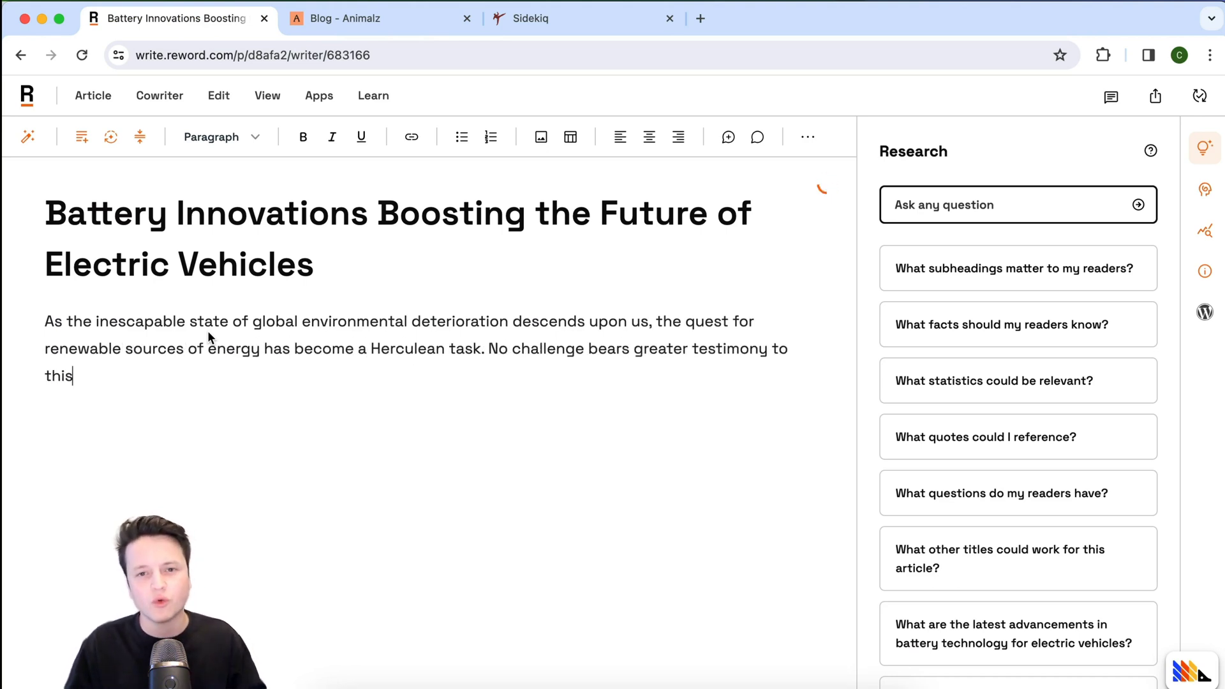